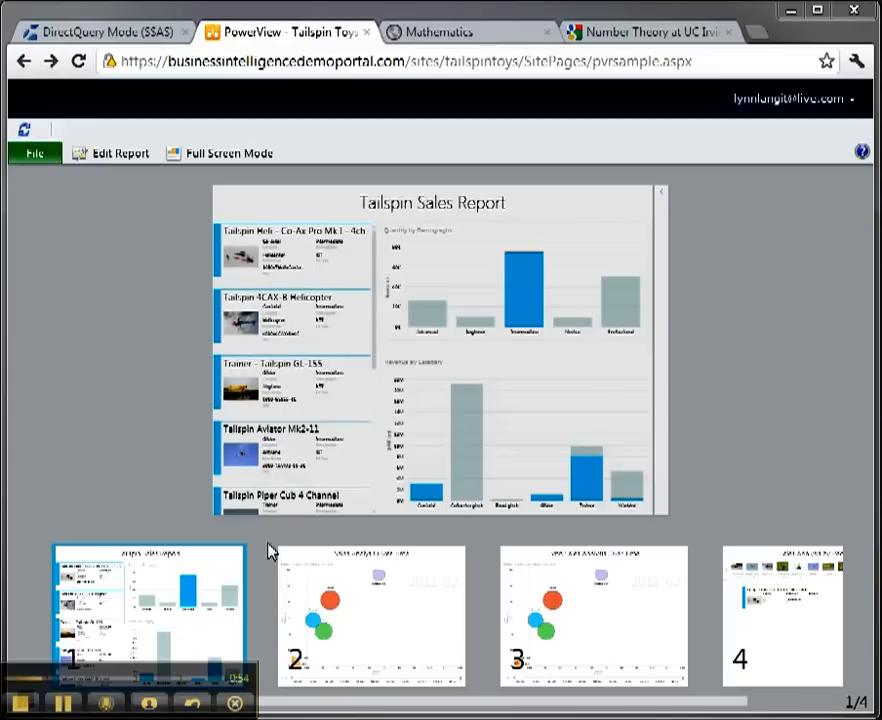
Step: Preview the Sales Analysis by Region view and open the Tailspin Sales Report view at full size
click(766, 646)
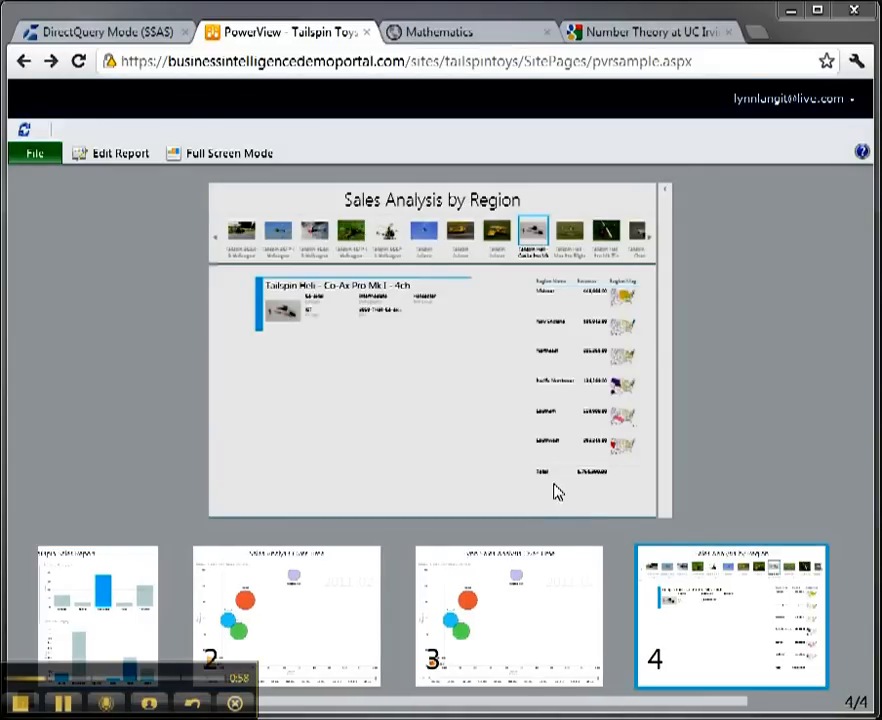
key(Home)
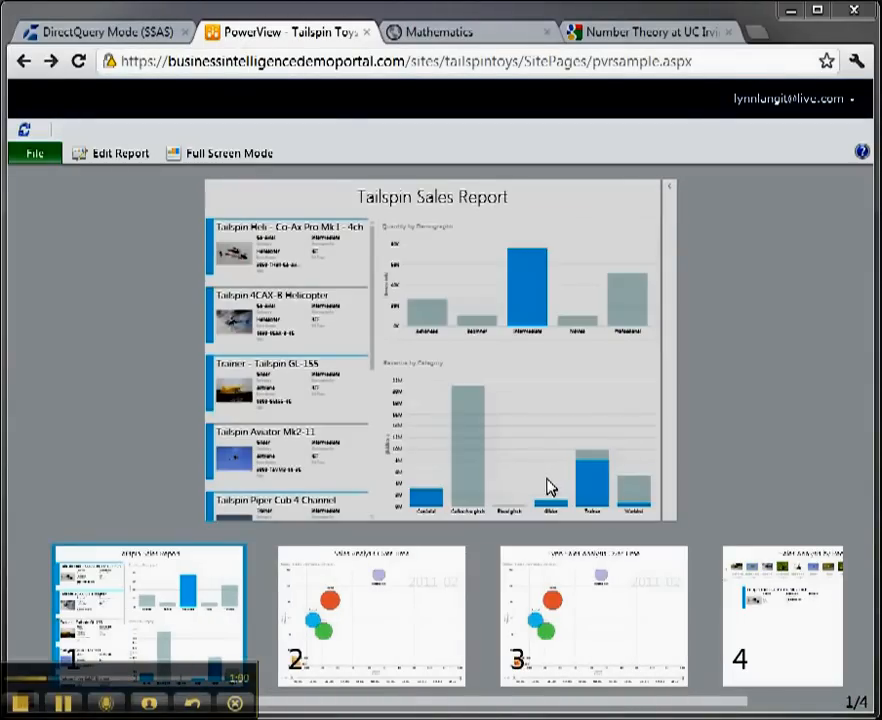
click(164, 578)
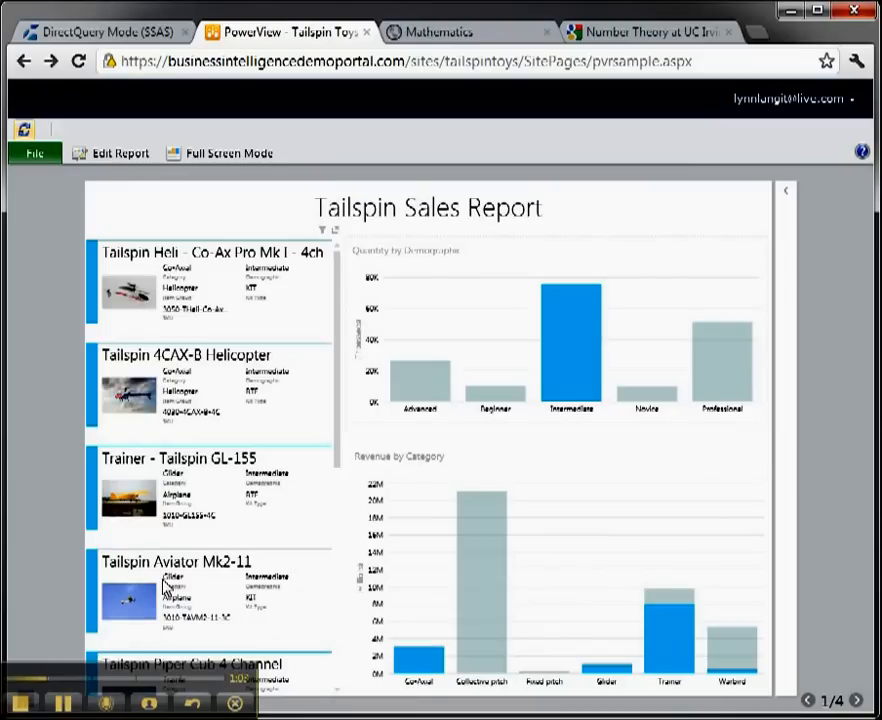
Step: Pop out the Quantity by Demographic chart and highlight its Professional column
mouse_move(604, 283)
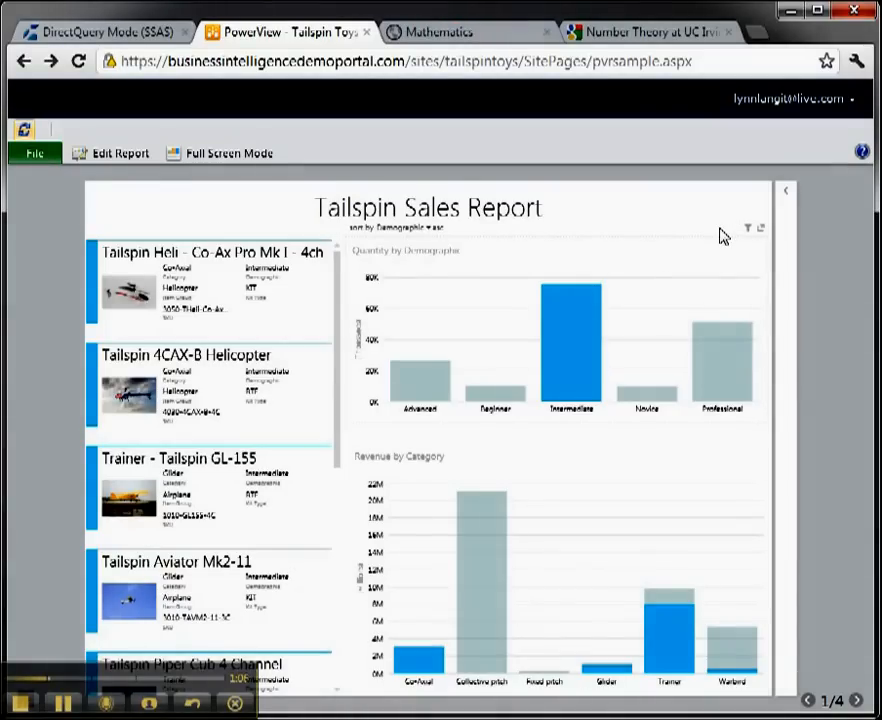
click(762, 231)
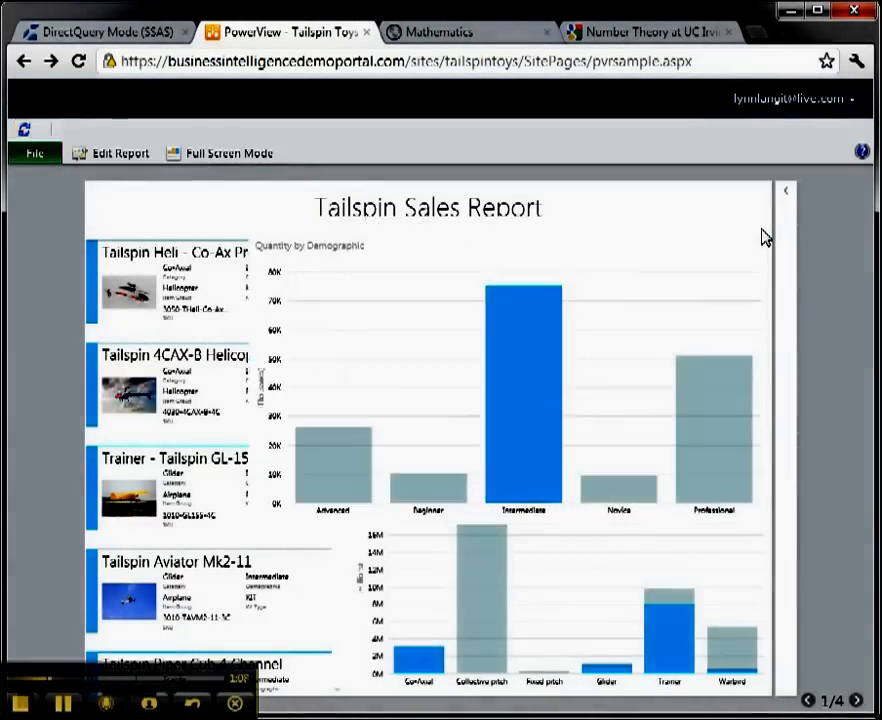
mouse_move(758, 200)
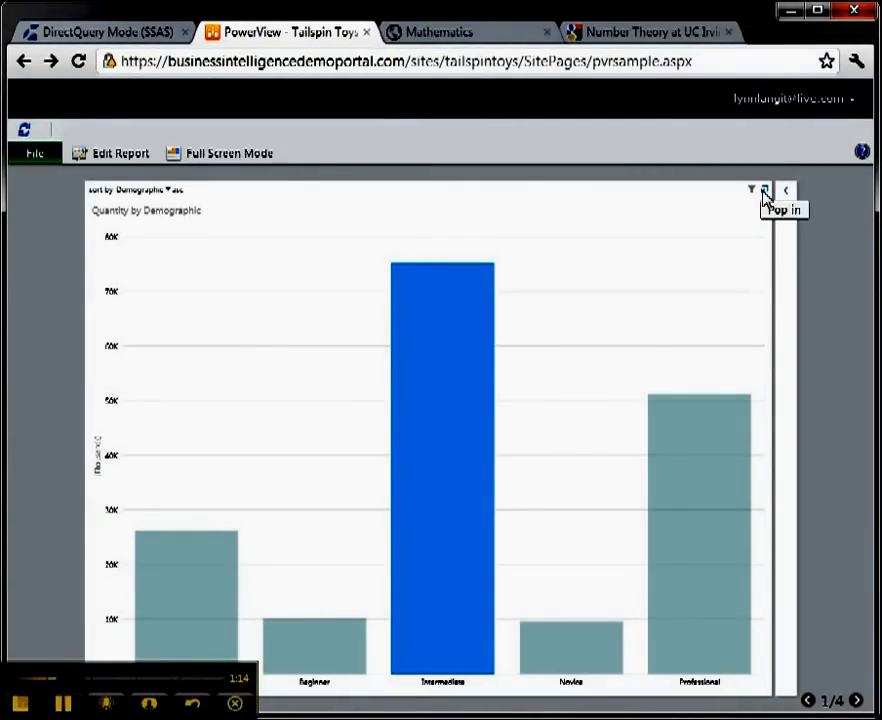
click(703, 459)
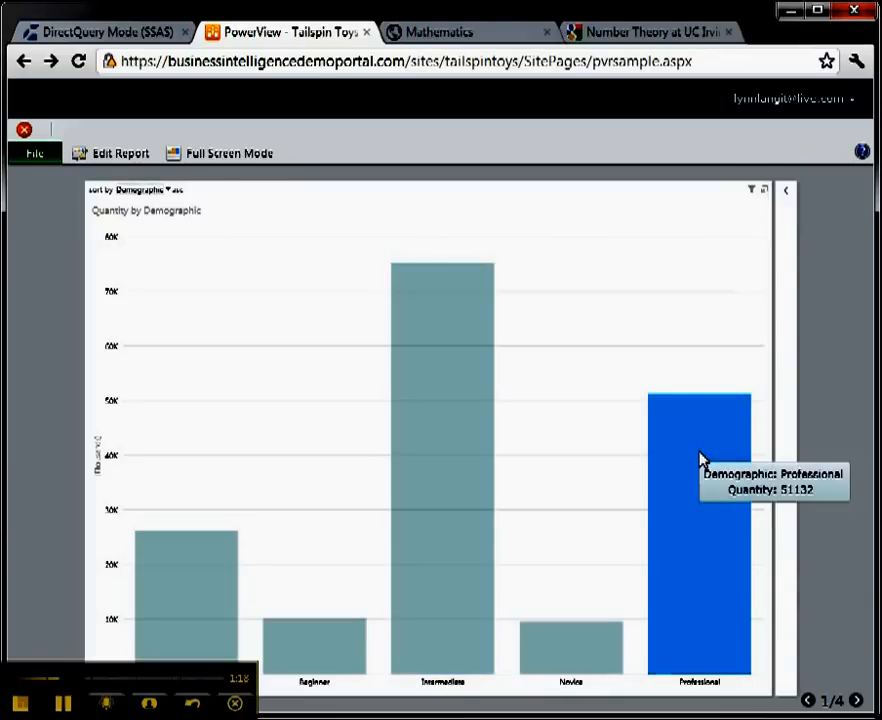
Step: Filter the Quantity by Demographic chart to the Beginner and Intermediate demographics
click(753, 192)
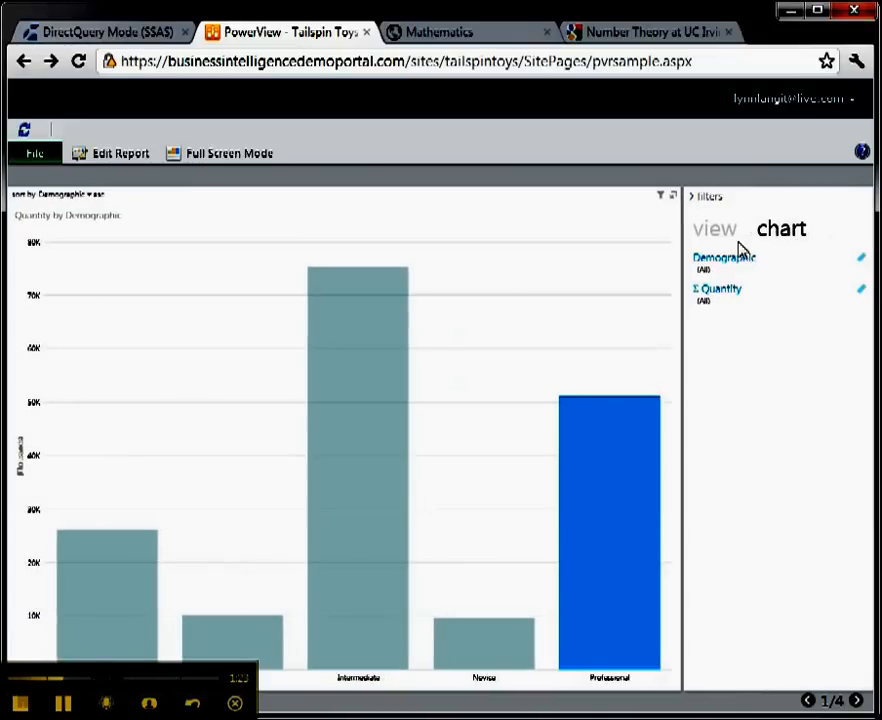
click(858, 262)
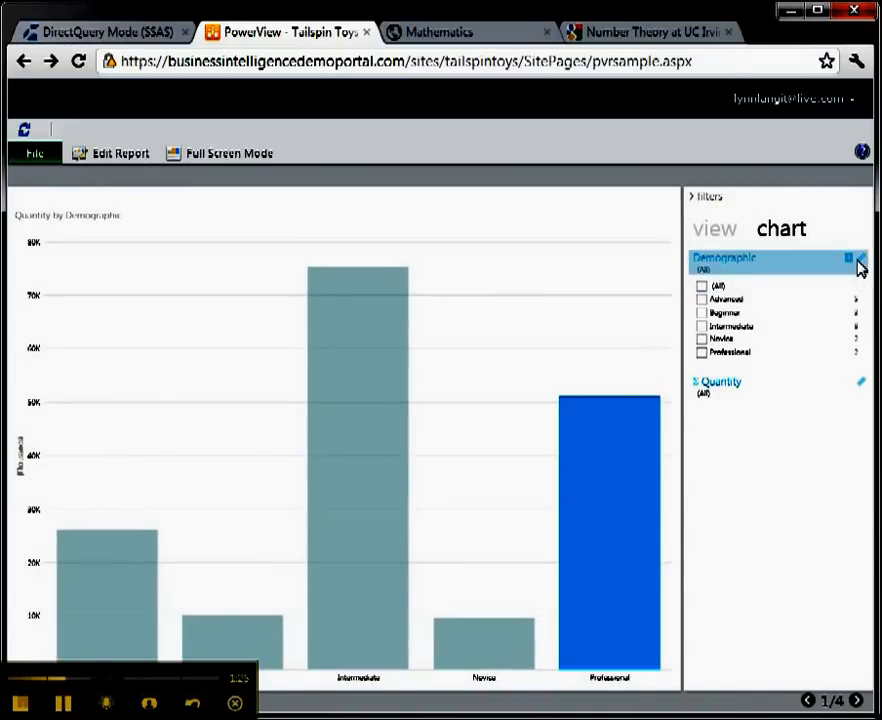
click(702, 312)
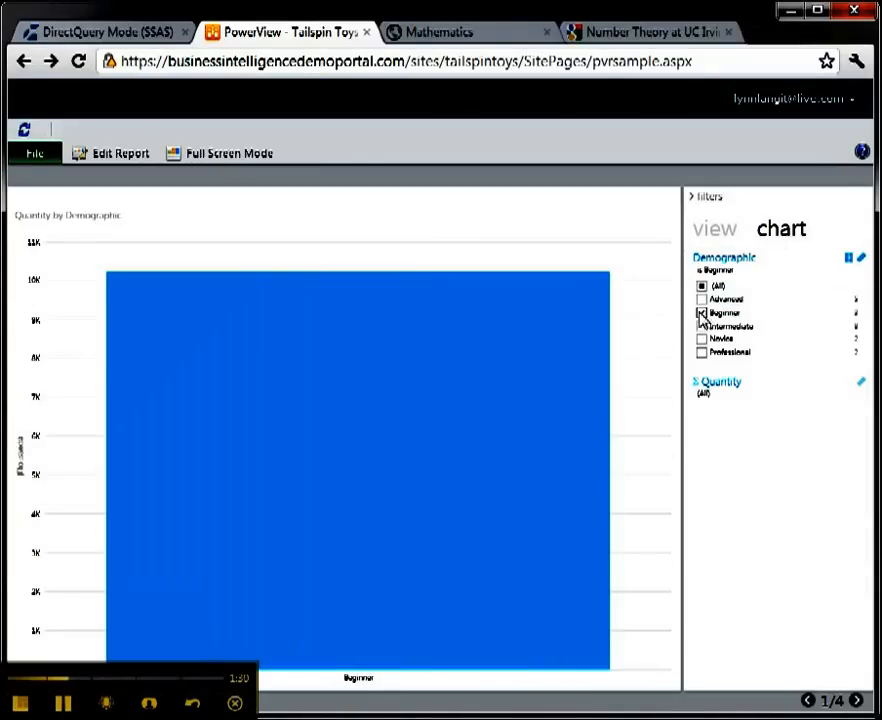
click(703, 326)
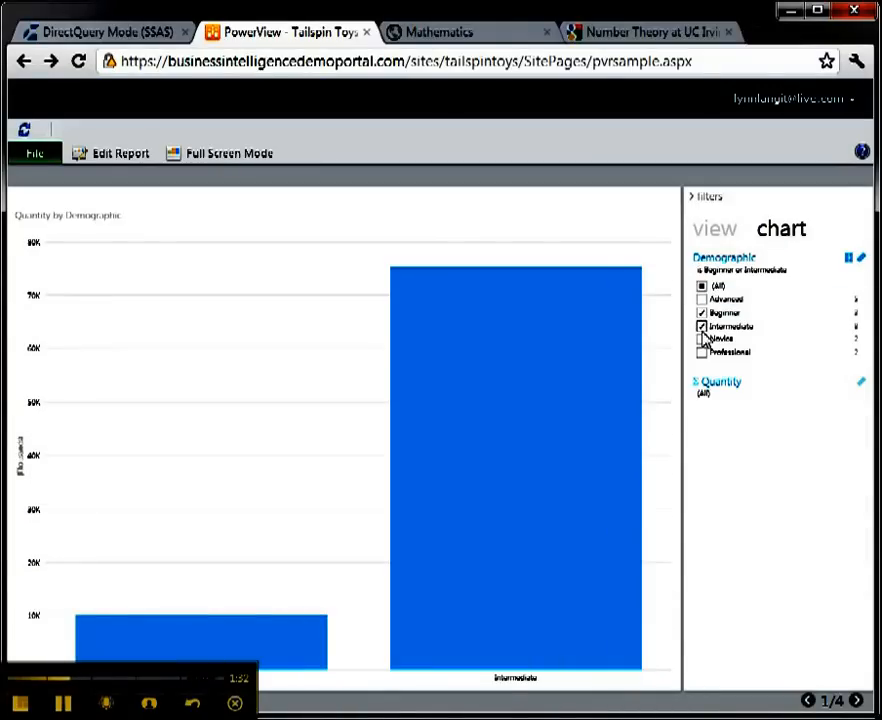
Step: Review the advanced filter conditions available for Demographic and collapse the filters area
click(849, 259)
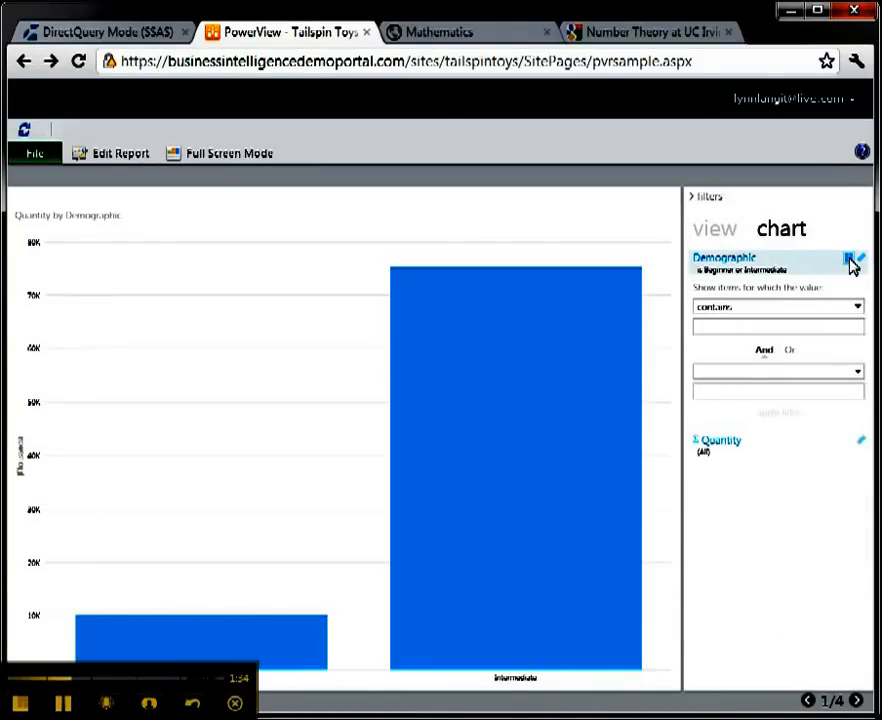
click(856, 309)
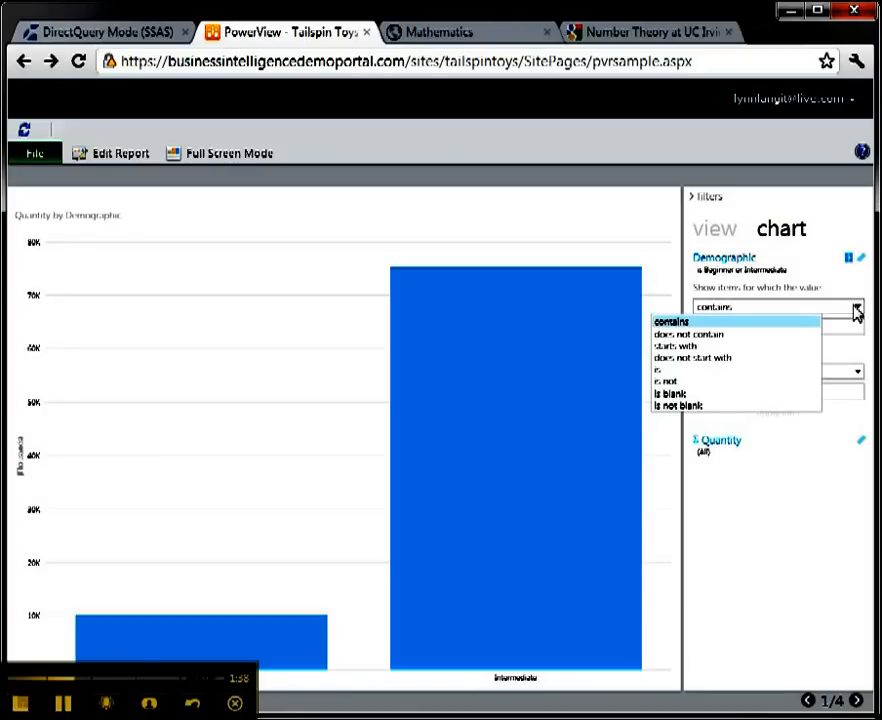
click(856, 310)
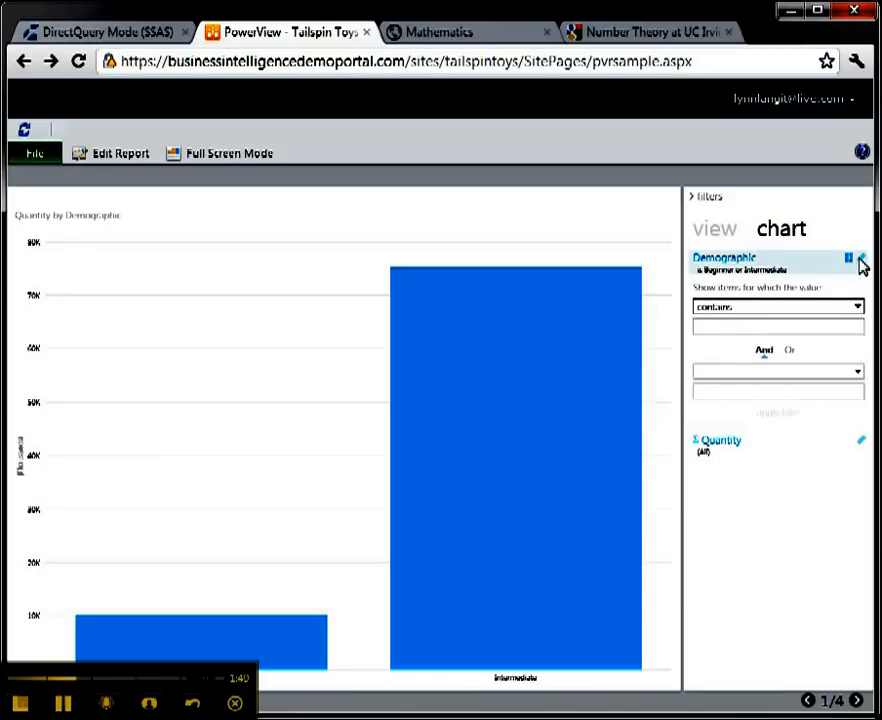
click(860, 260)
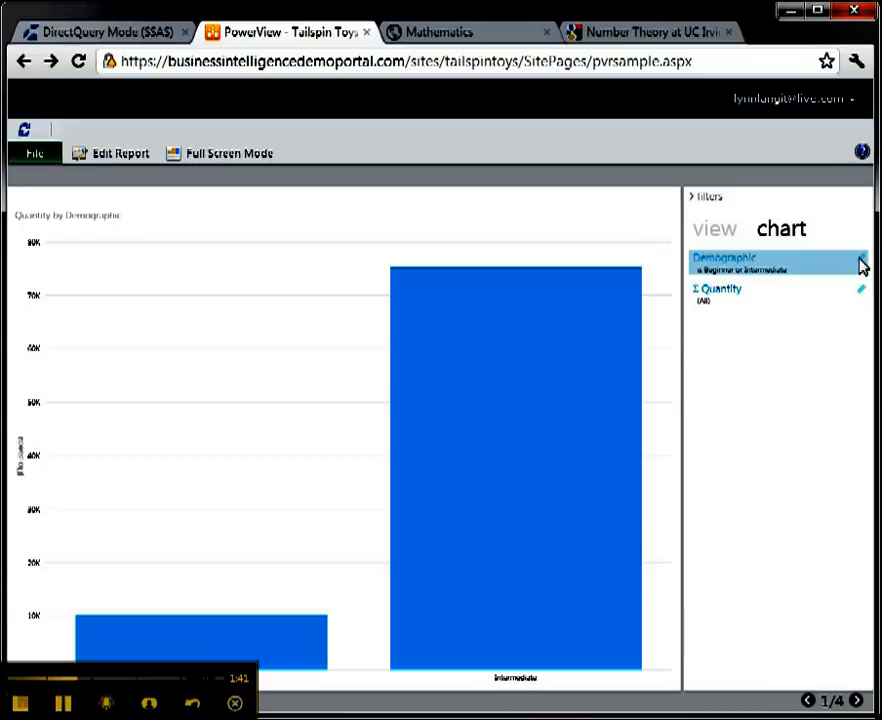
click(694, 200)
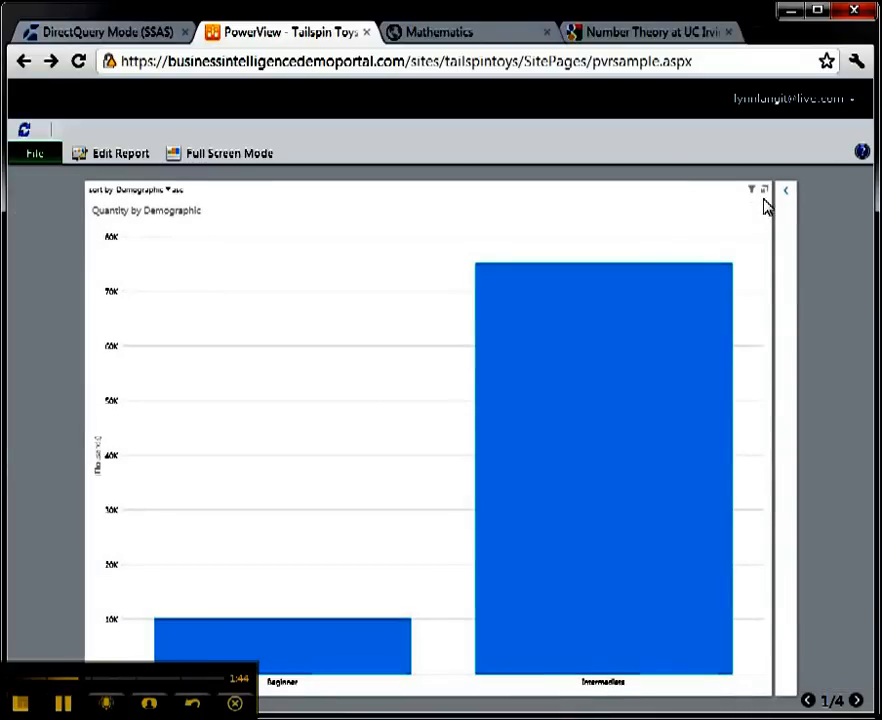
Step: Go to the Sales Analysis Over Time view and play its bubble chart through the months
click(856, 702)
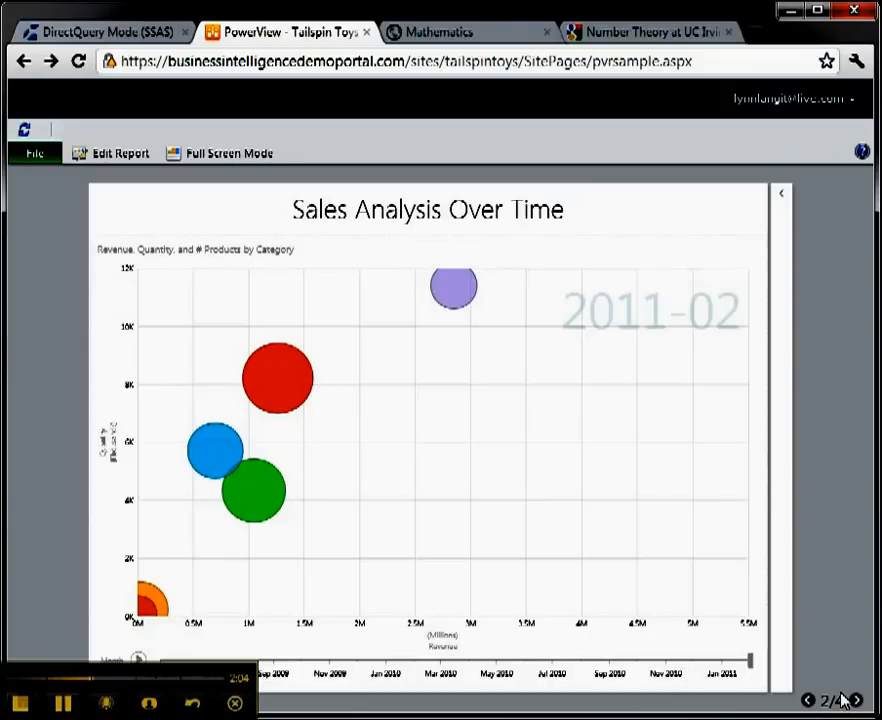
click(139, 661)
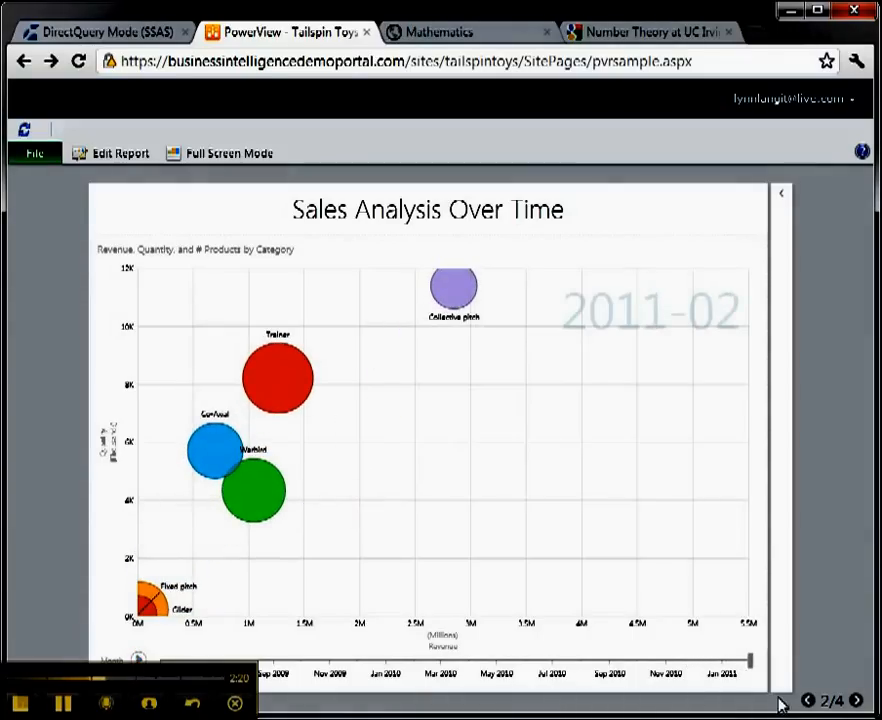
Step: Return to the Quantity by Demographic view and clear the chart's Demographic filter
click(808, 701)
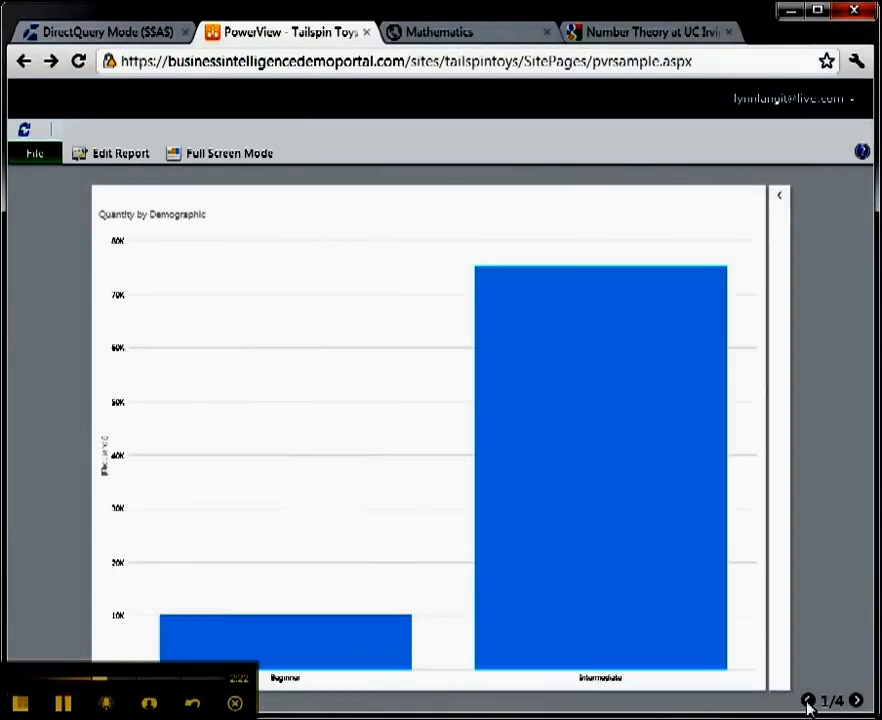
mouse_move(719, 305)
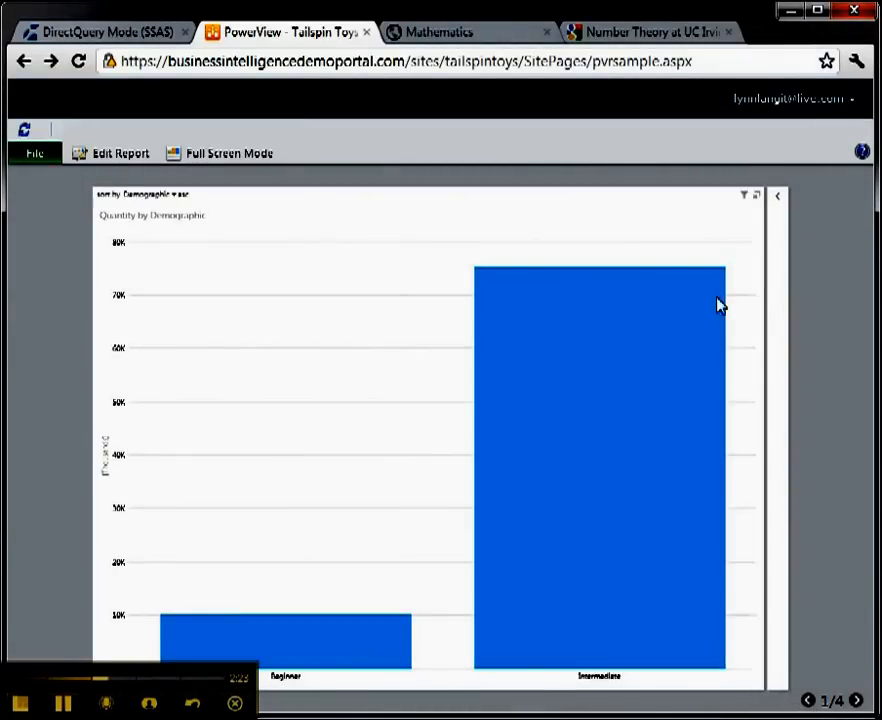
click(747, 196)
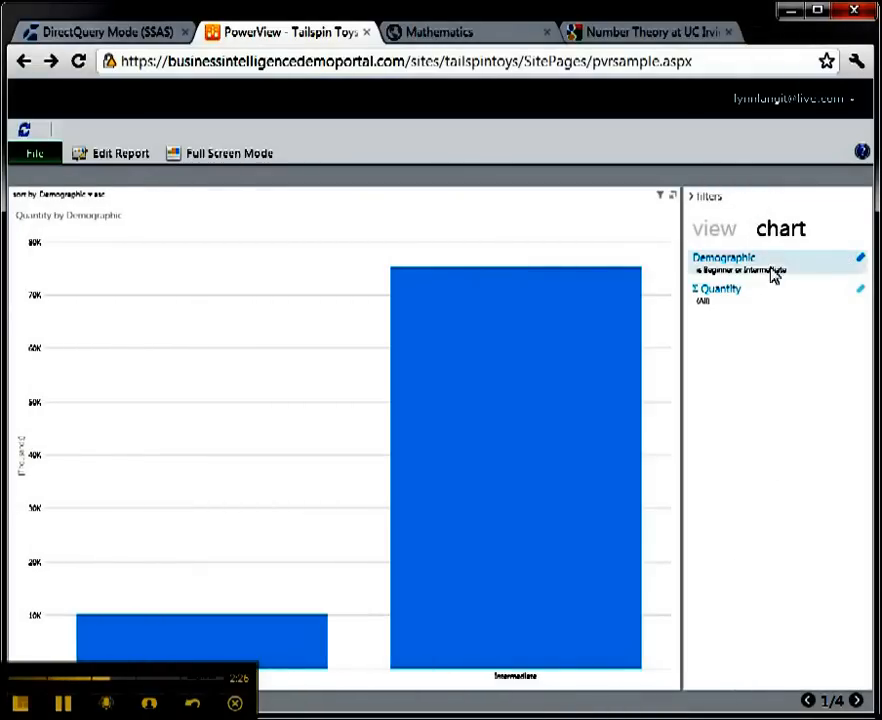
click(858, 262)
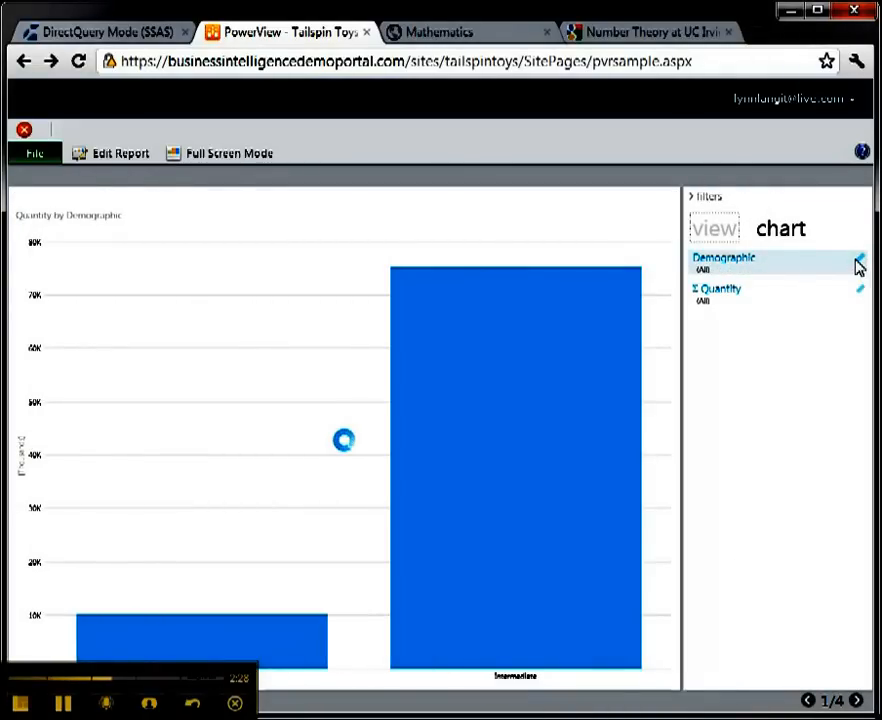
Step: Open the report for editing and look through the visualization types available for the column chart
click(135, 155)
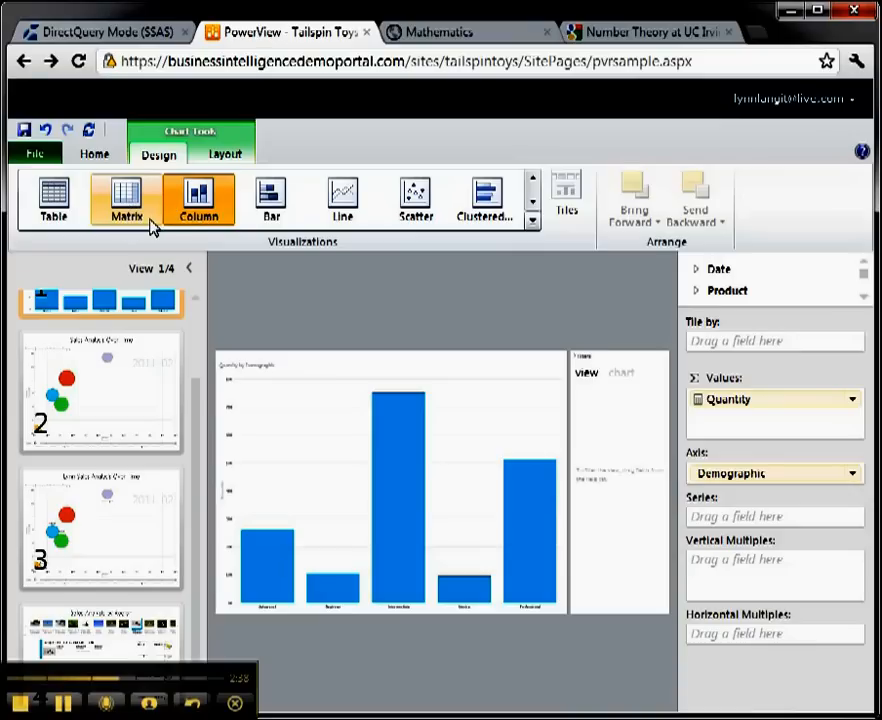
click(533, 202)
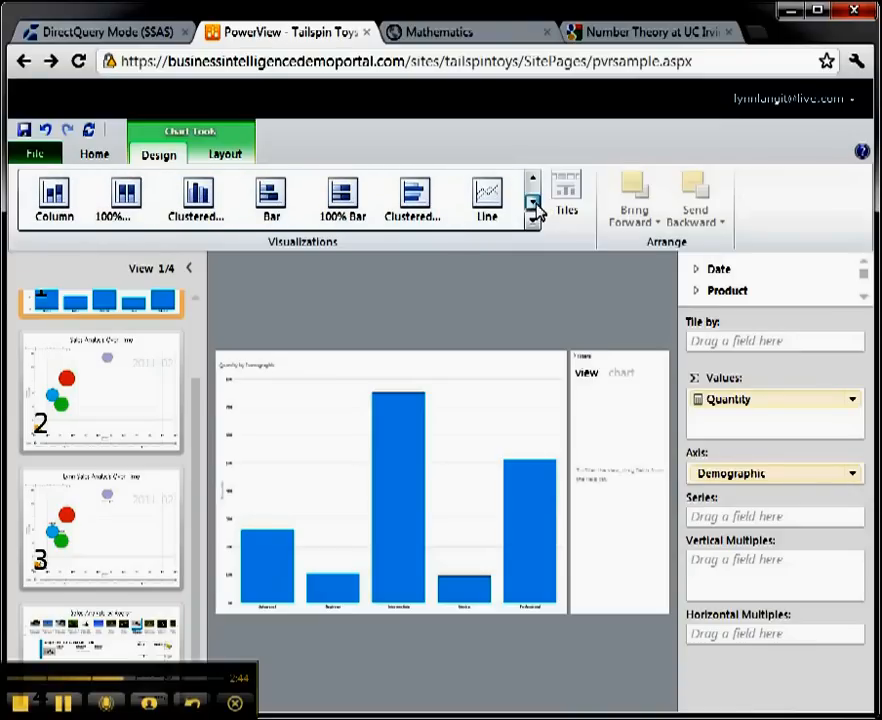
click(534, 203)
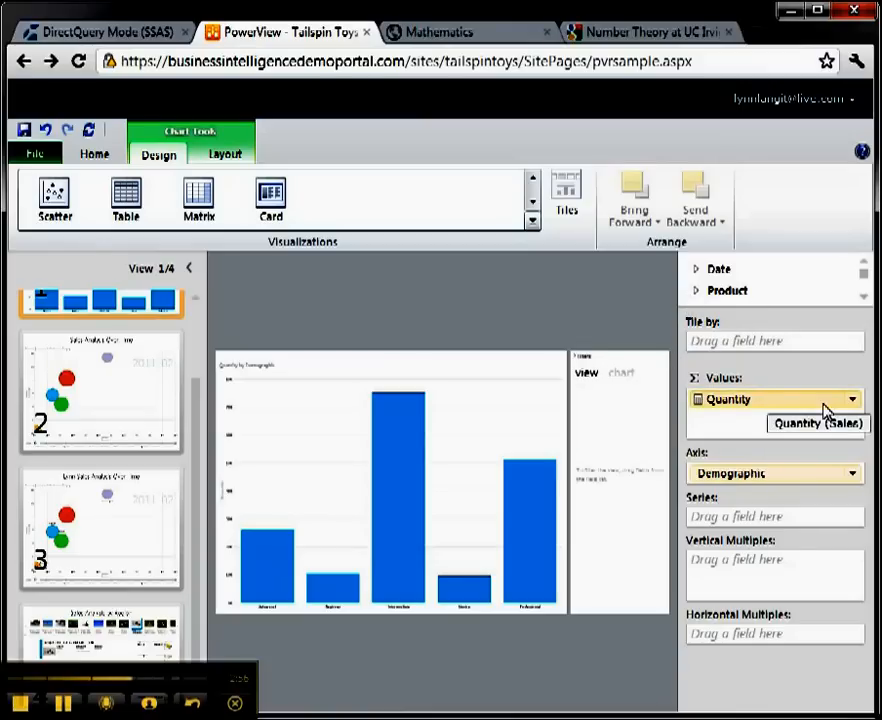
Step: Expand the Date fields in an enlarged field list, and try Month as the column chart's series before removing it
click(698, 272)
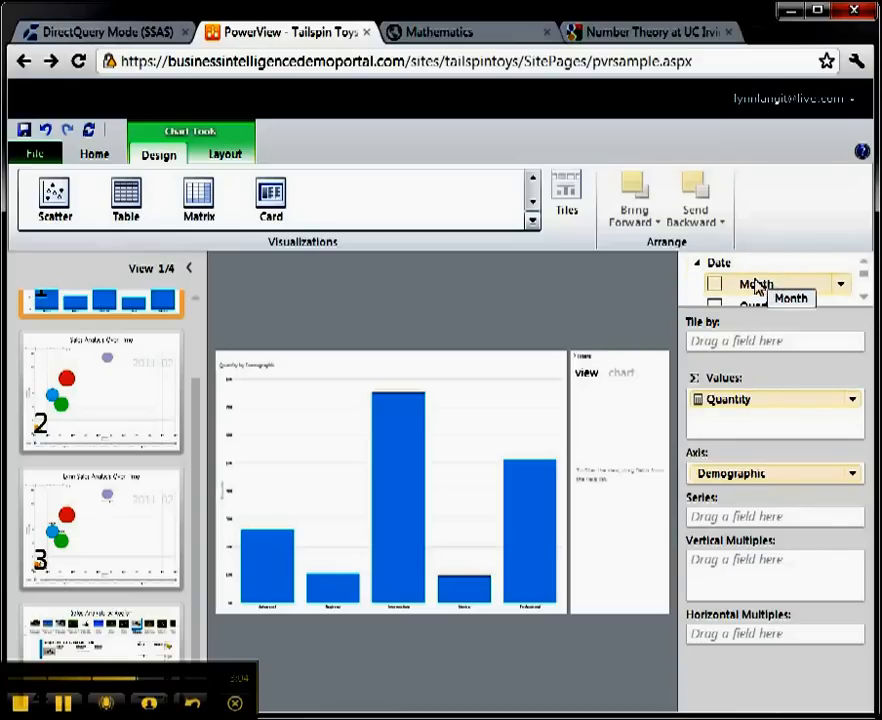
drag(801, 309, 790, 386)
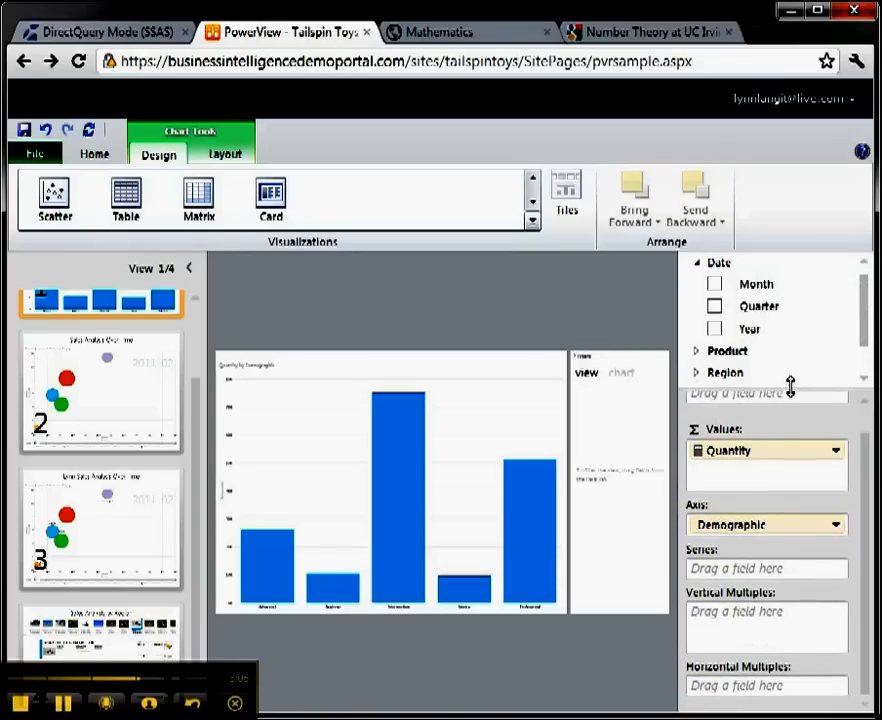
click(716, 285)
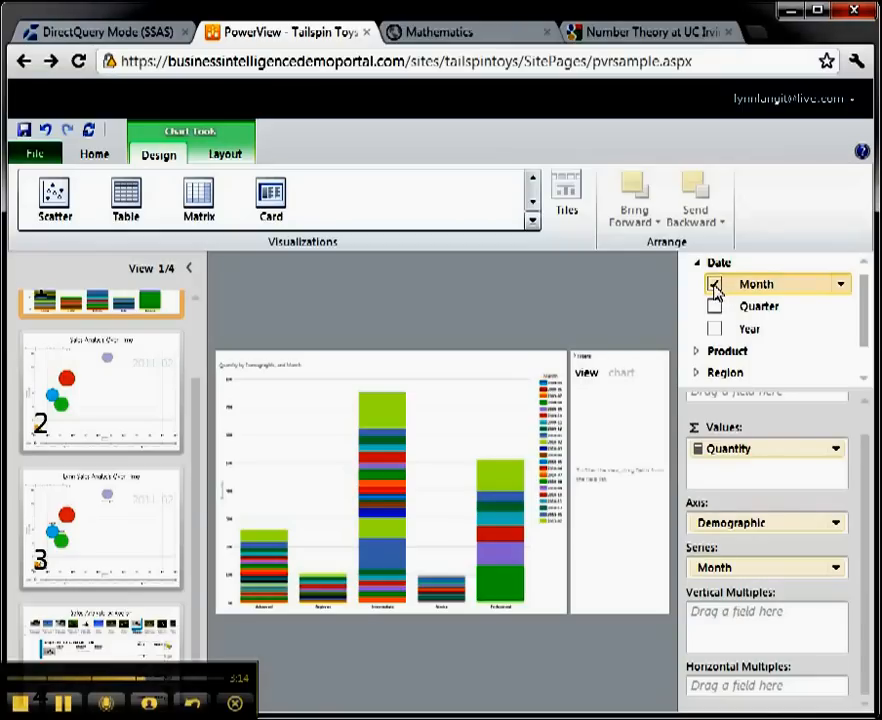
click(714, 285)
Step: Check the placement options for the Month field and switch the report back to reading mode
click(840, 287)
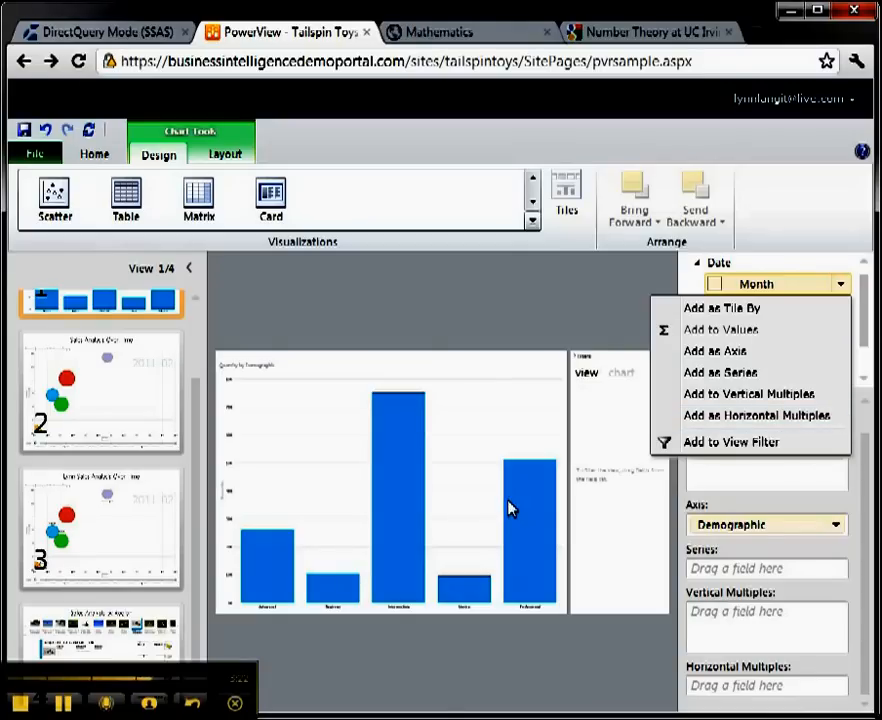
click(96, 157)
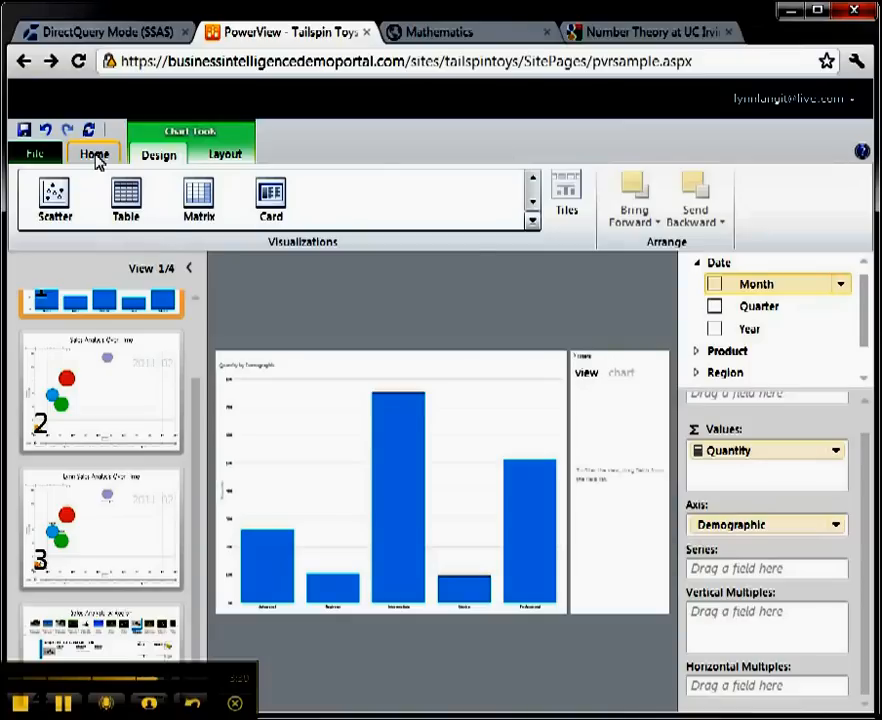
click(96, 158)
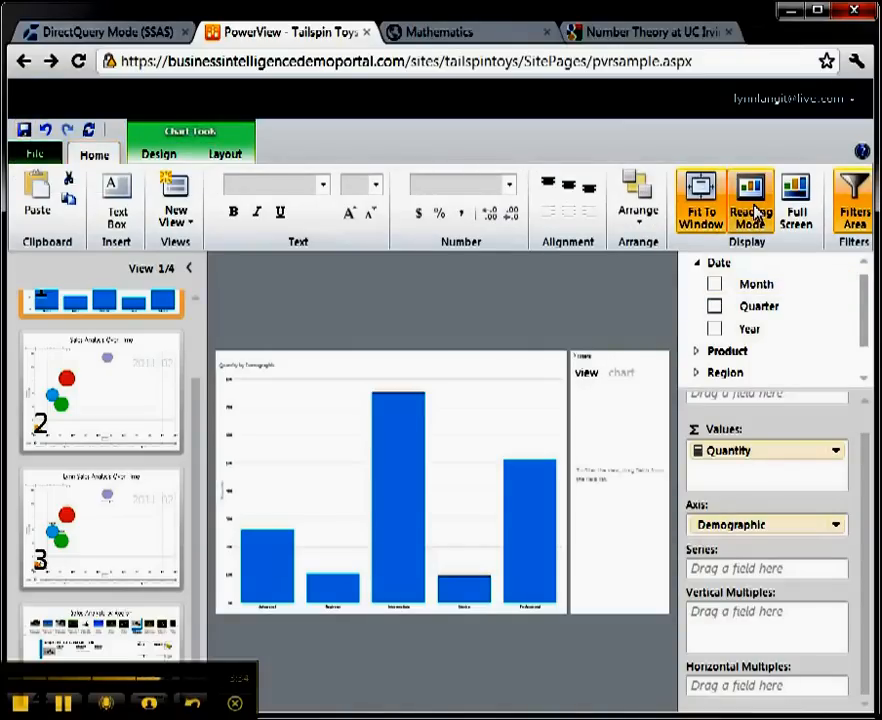
click(752, 208)
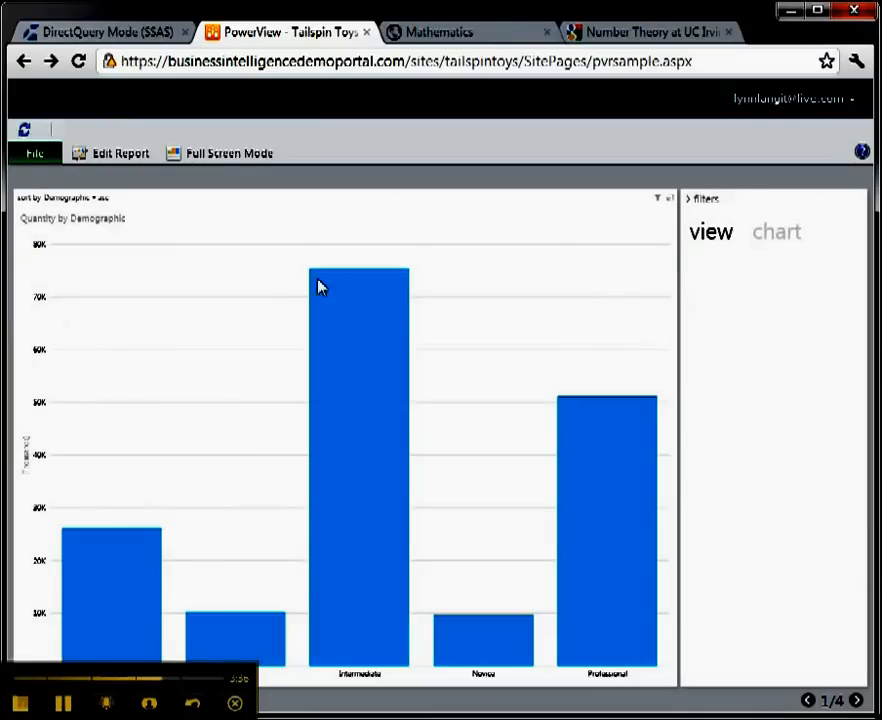
Step: Check the report's print and export options, and go to the Sales Analysis Over Time view
click(35, 156)
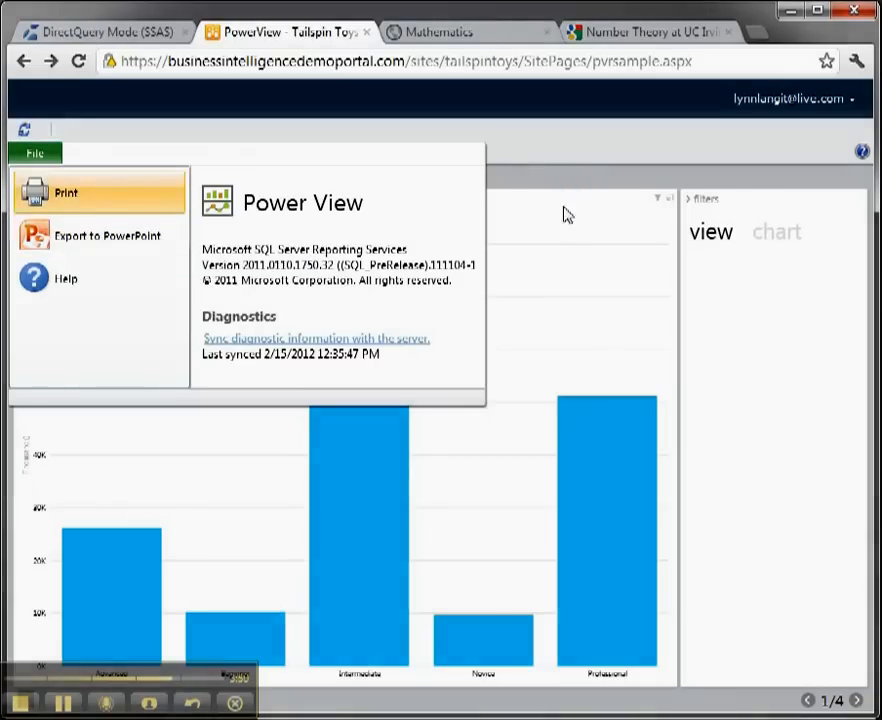
click(575, 266)
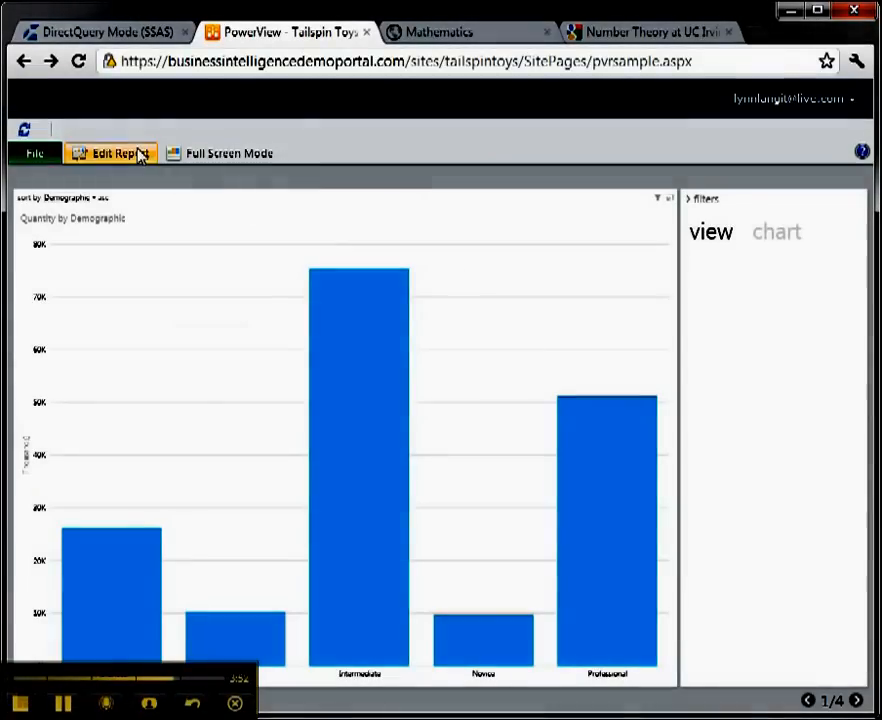
click(856, 701)
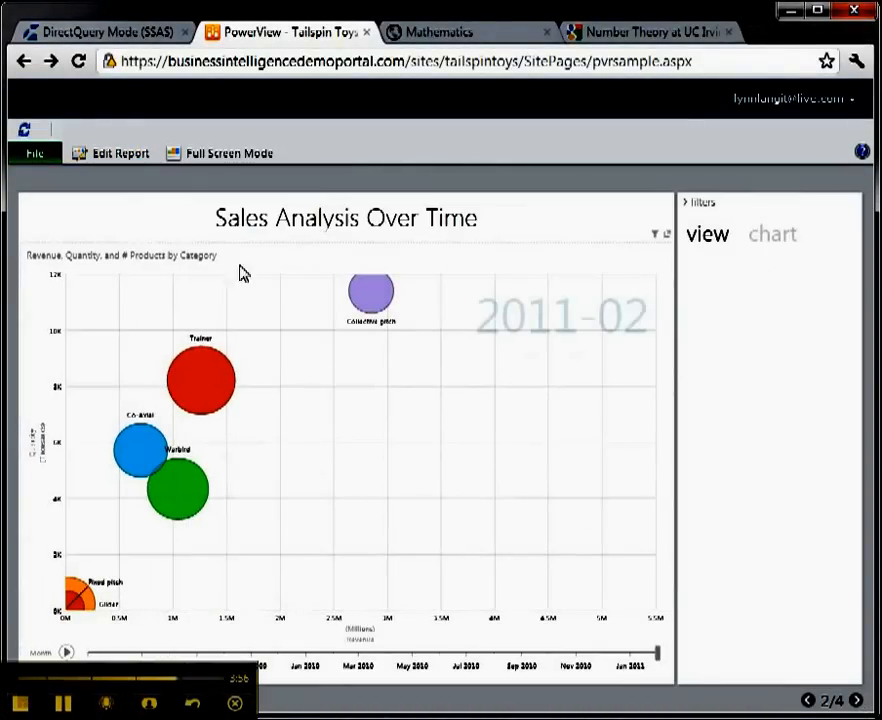
Step: Open the Sales Analysis Over Time view for editing and review the chart's design, layout and general formatting commands
click(138, 158)
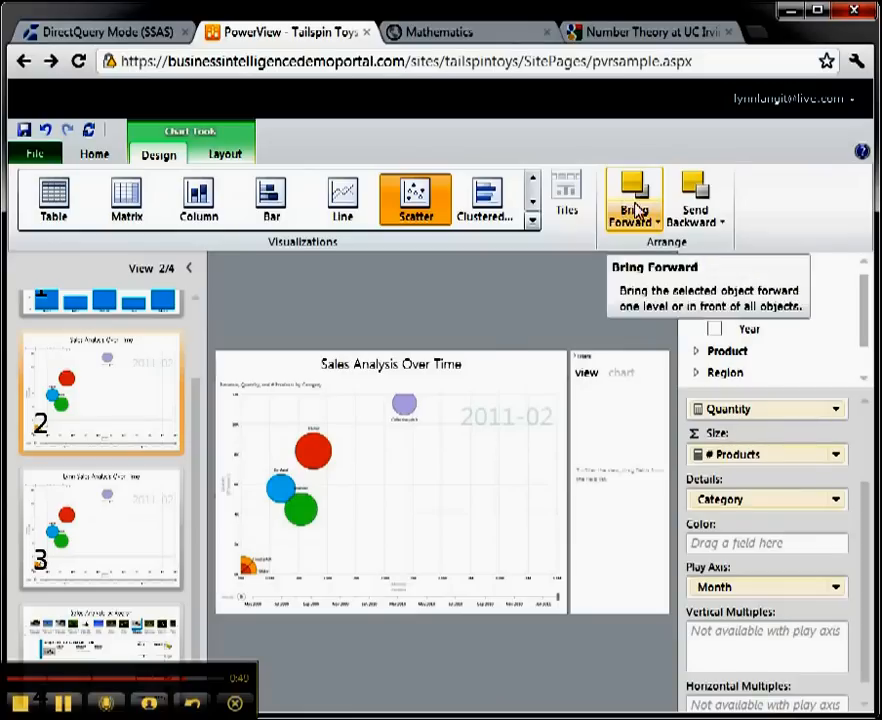
click(226, 156)
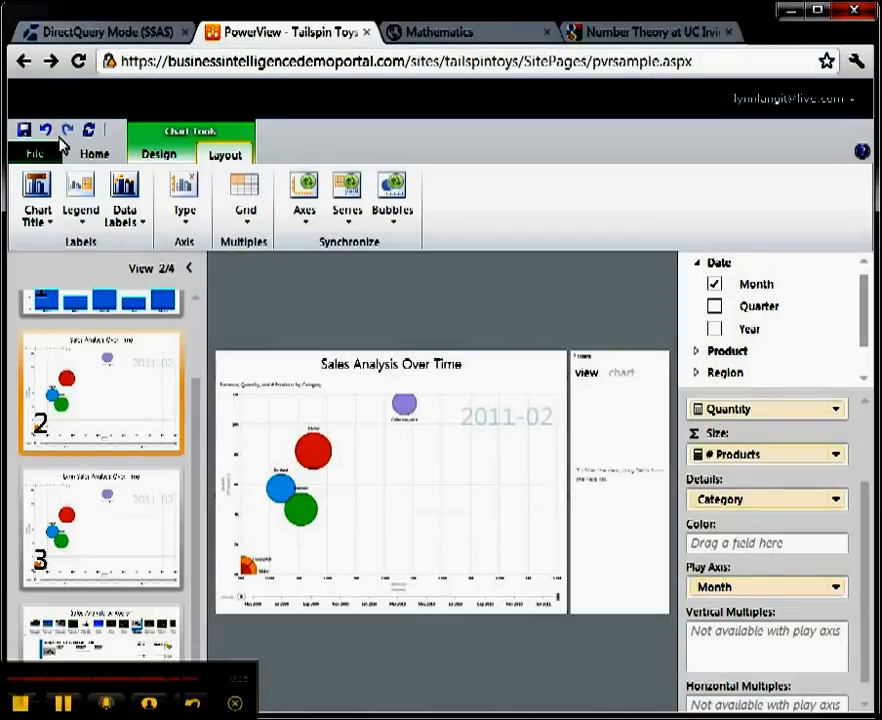
click(95, 157)
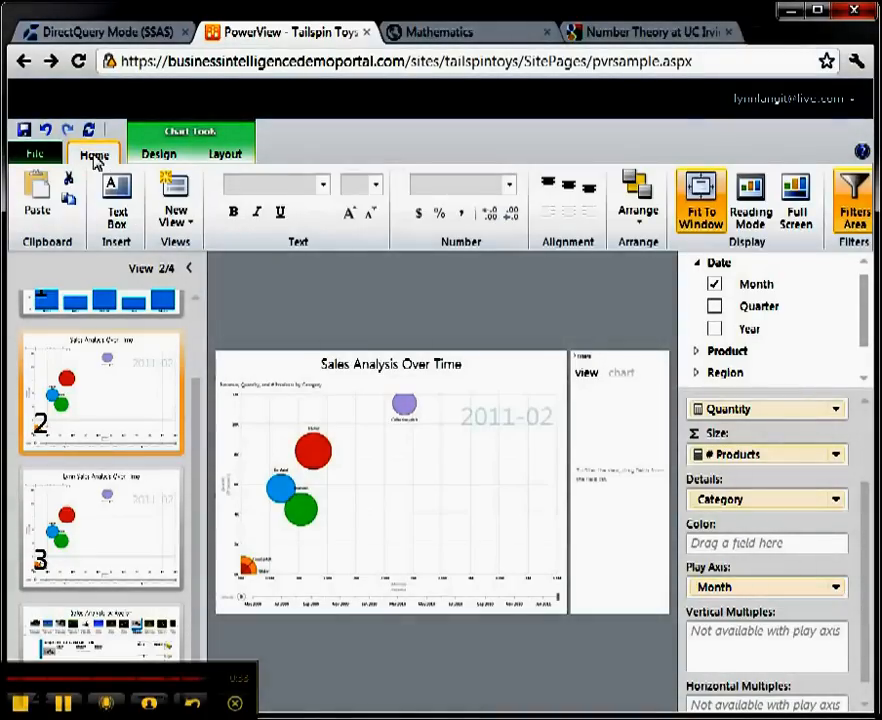